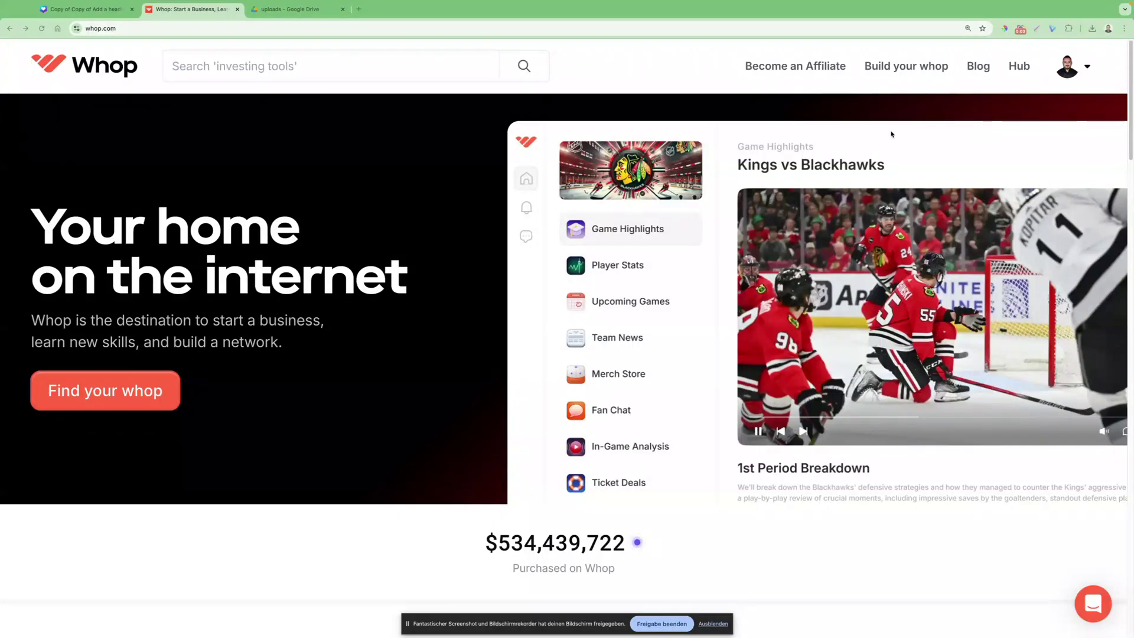
Step: Go to the Whop hub and open the profile account menu in the sidebar
click(1017, 68)
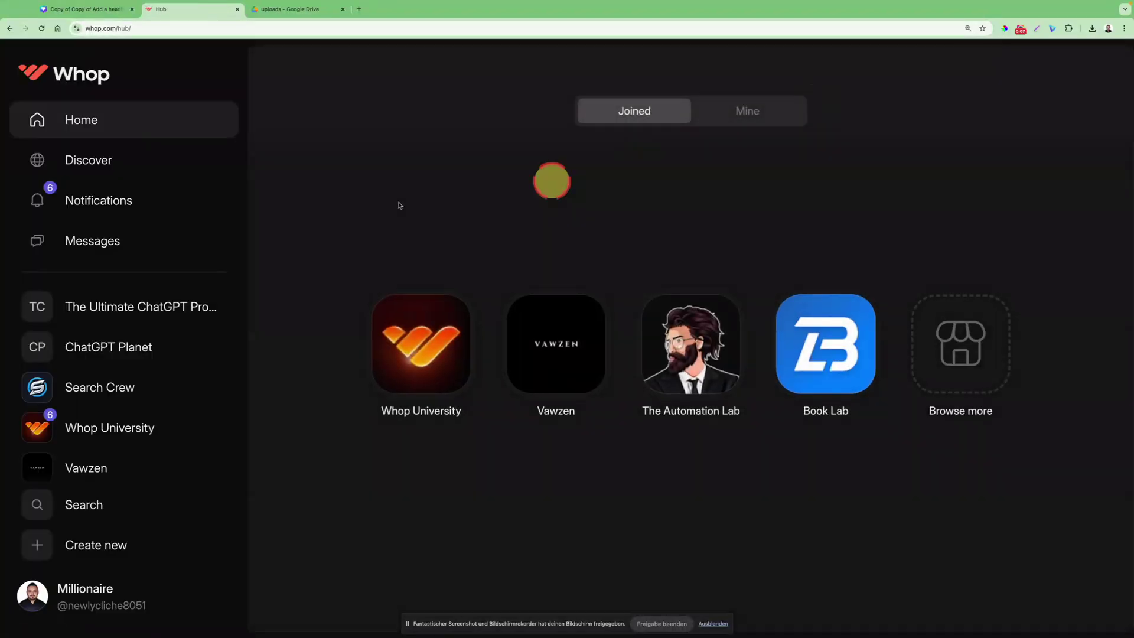
click(140, 594)
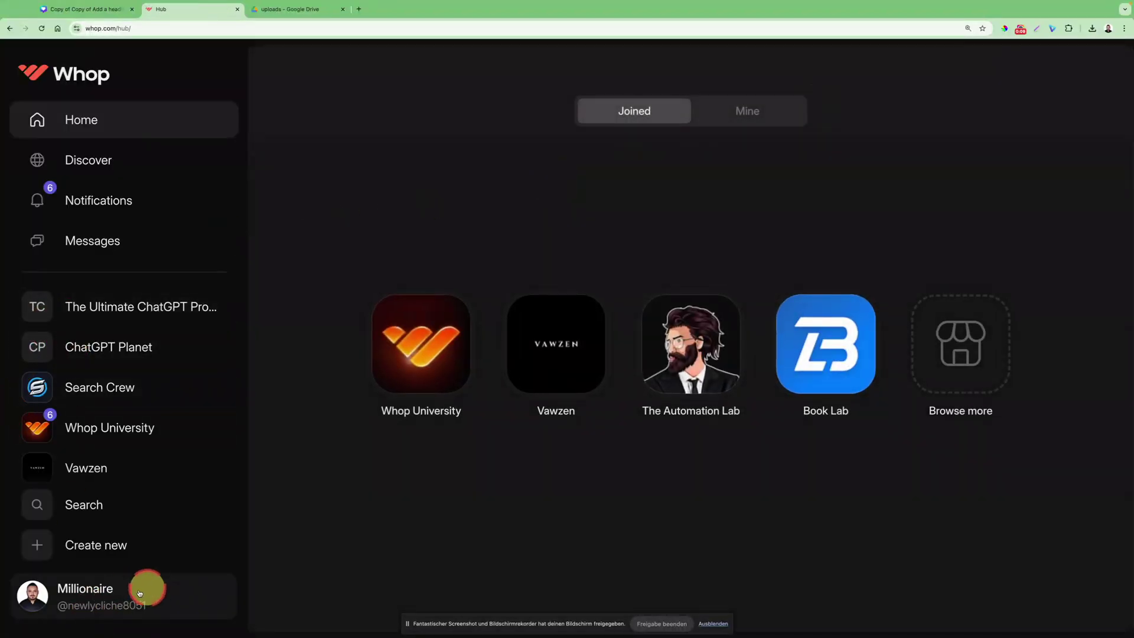
click(134, 597)
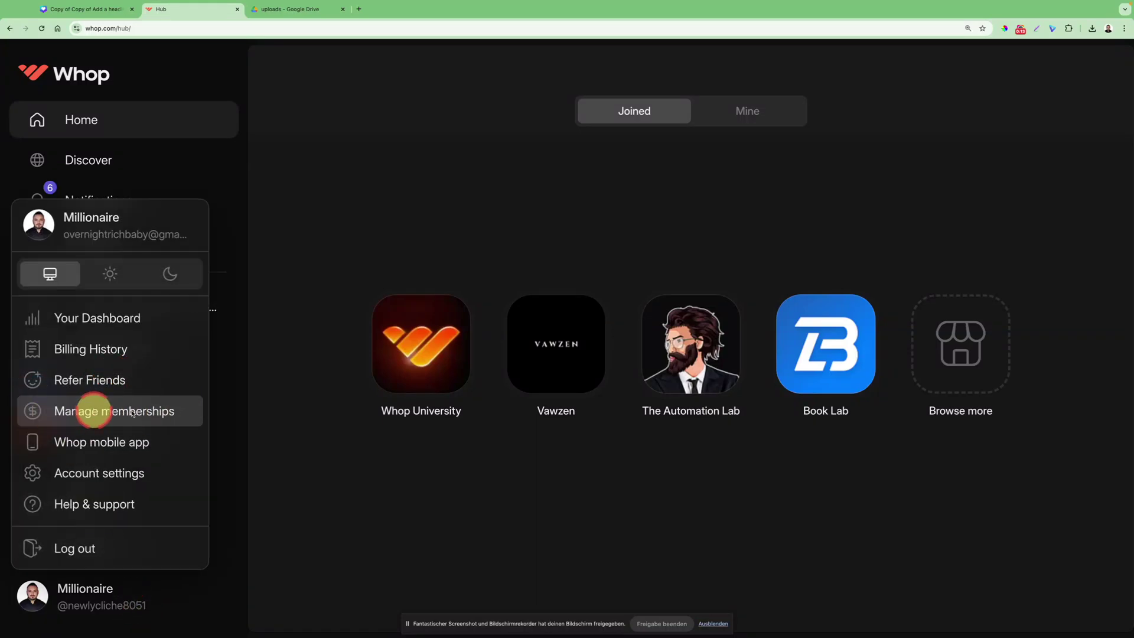
Step: Review the active and expired memberships, then open the Vawzen membership's manage page
click(171, 412)
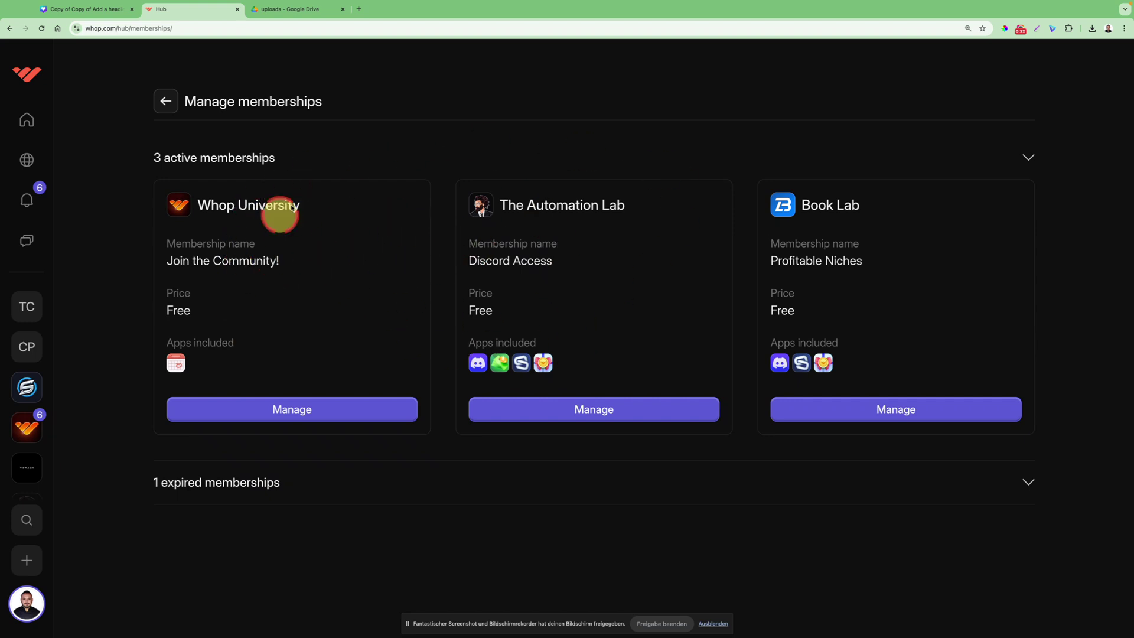
click(304, 161)
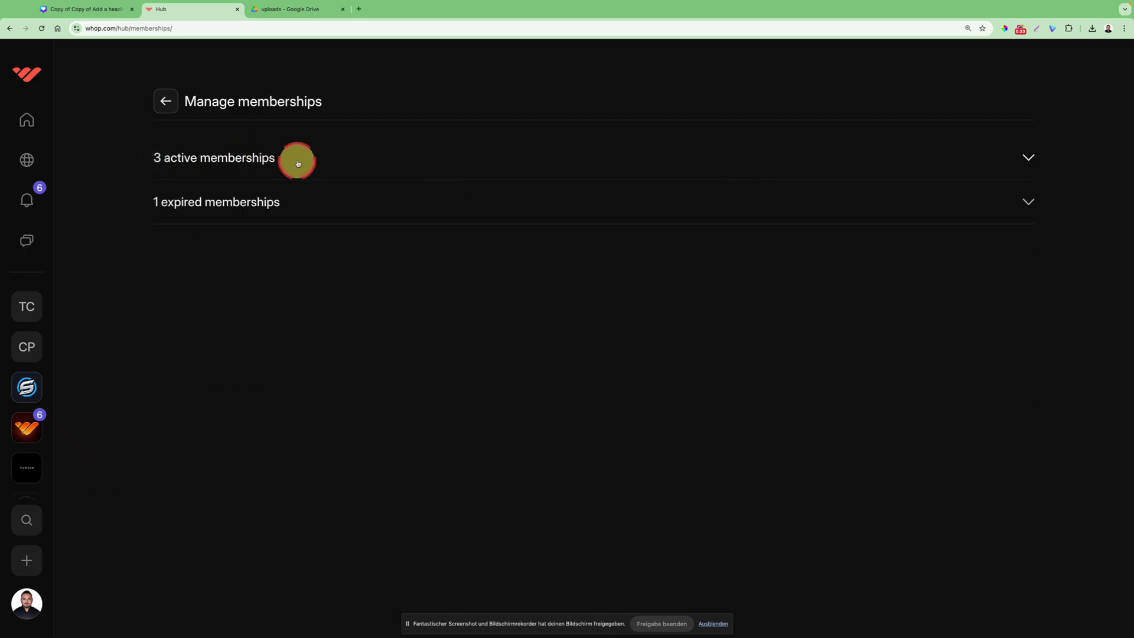
click(299, 160)
click(254, 484)
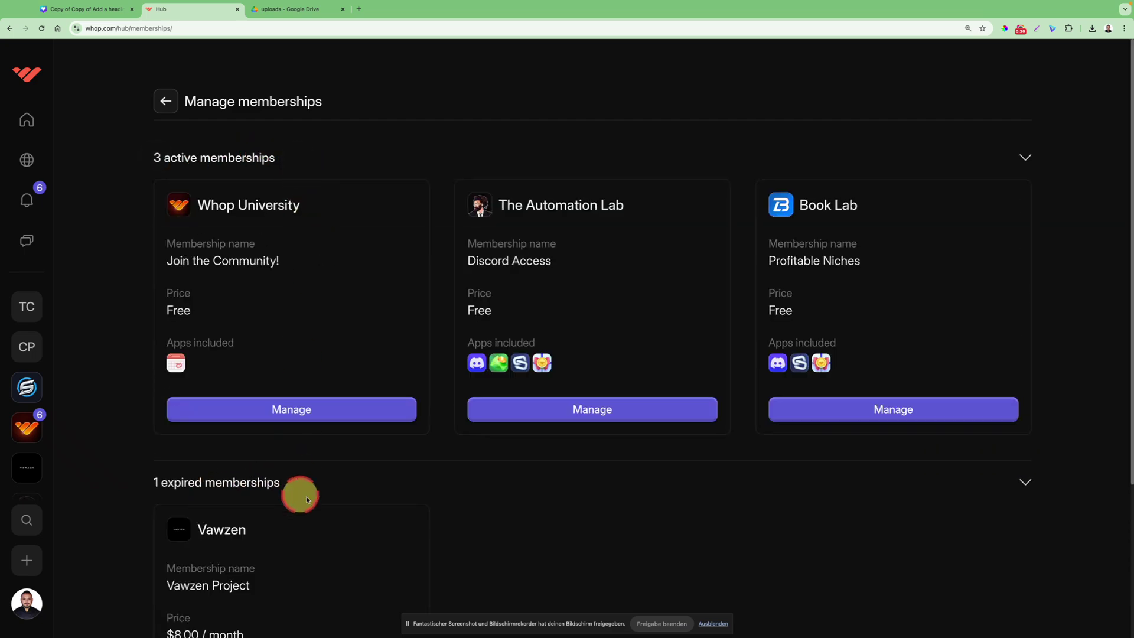
scroll(299, 510, down, 2)
scroll(328, 370, down, 1)
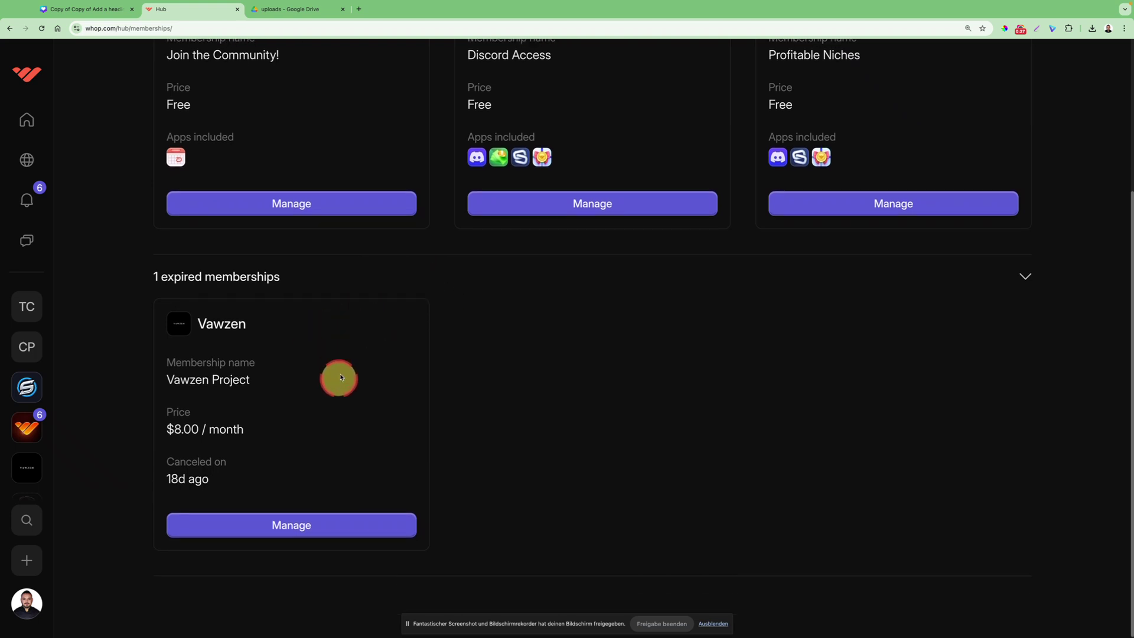
click(258, 529)
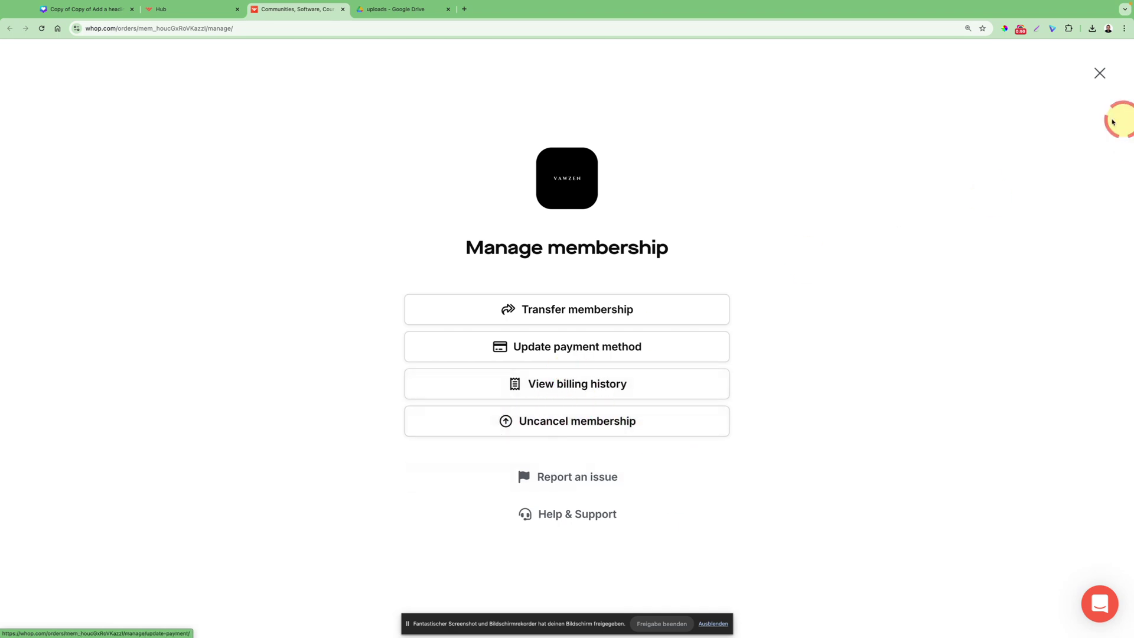
click(1100, 74)
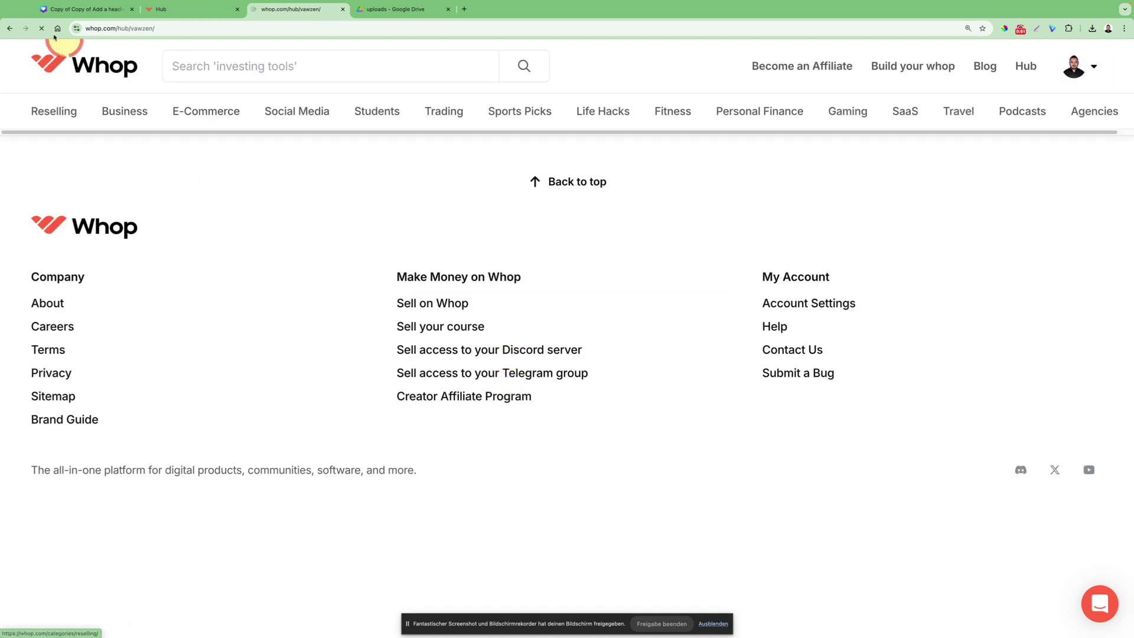
click(9, 28)
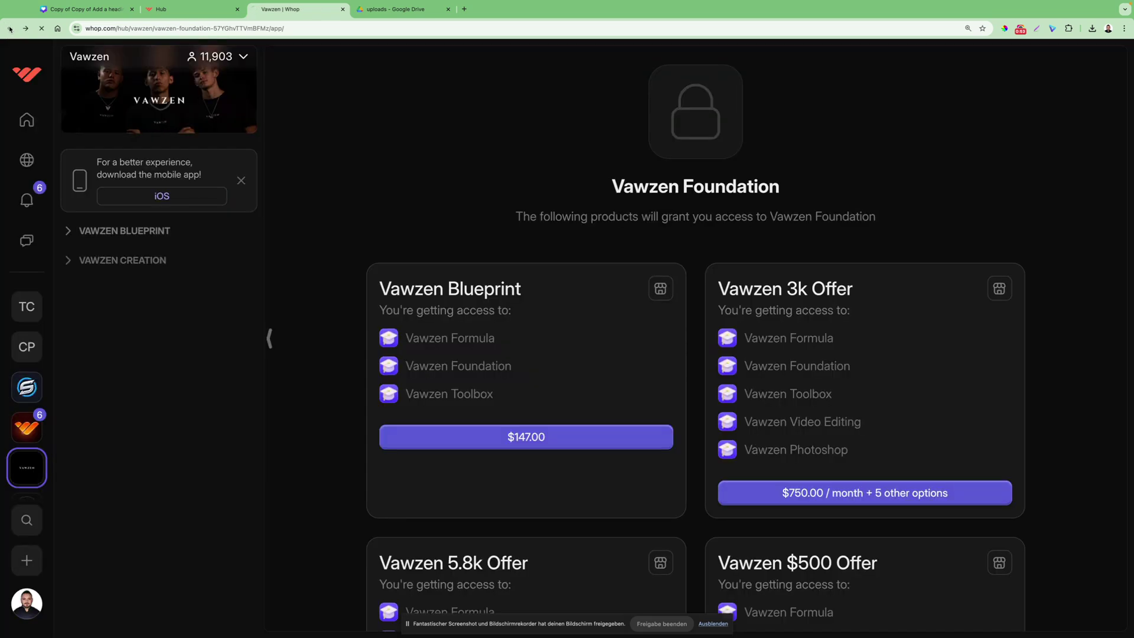
click(10, 29)
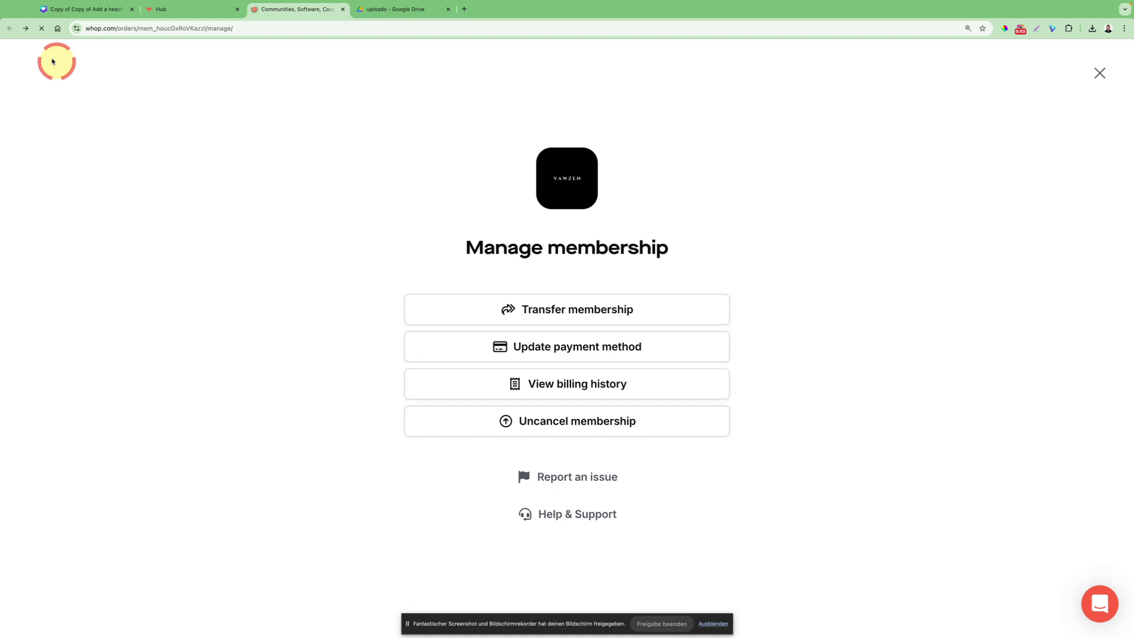
Step: Back on the memberships overview, open The Automation Lab's Manage membership page
click(183, 10)
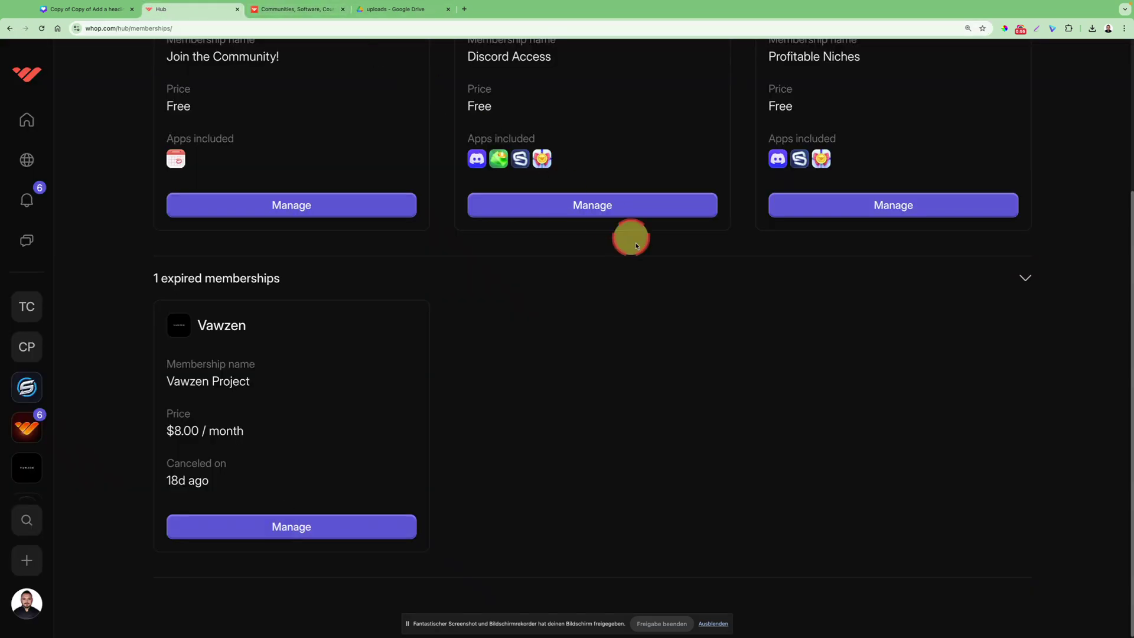
click(608, 202)
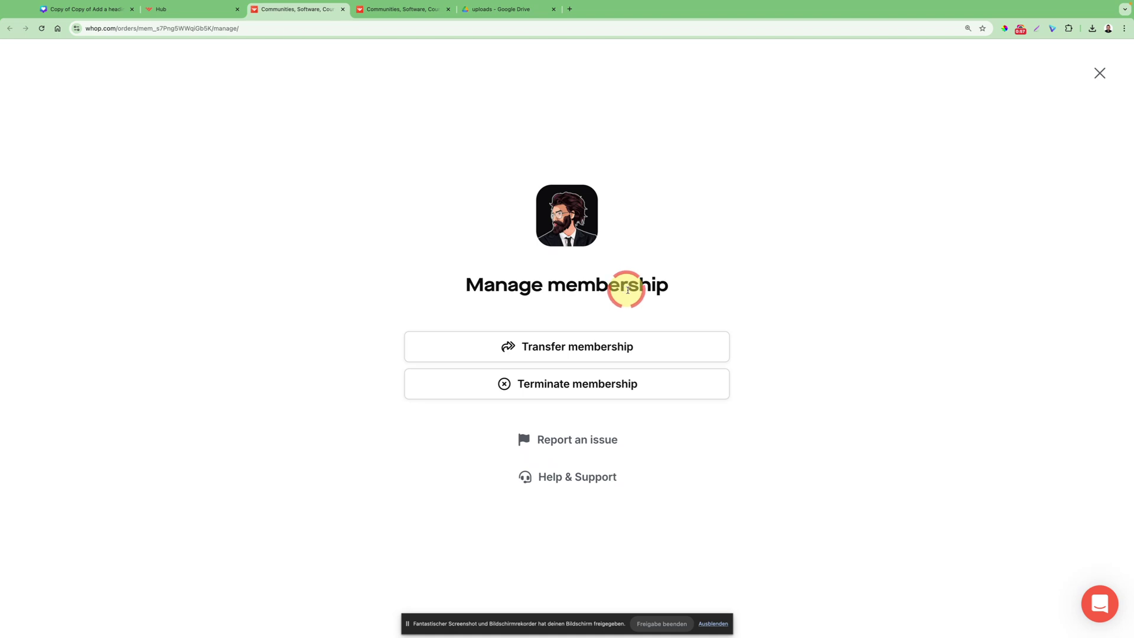
click(504, 386)
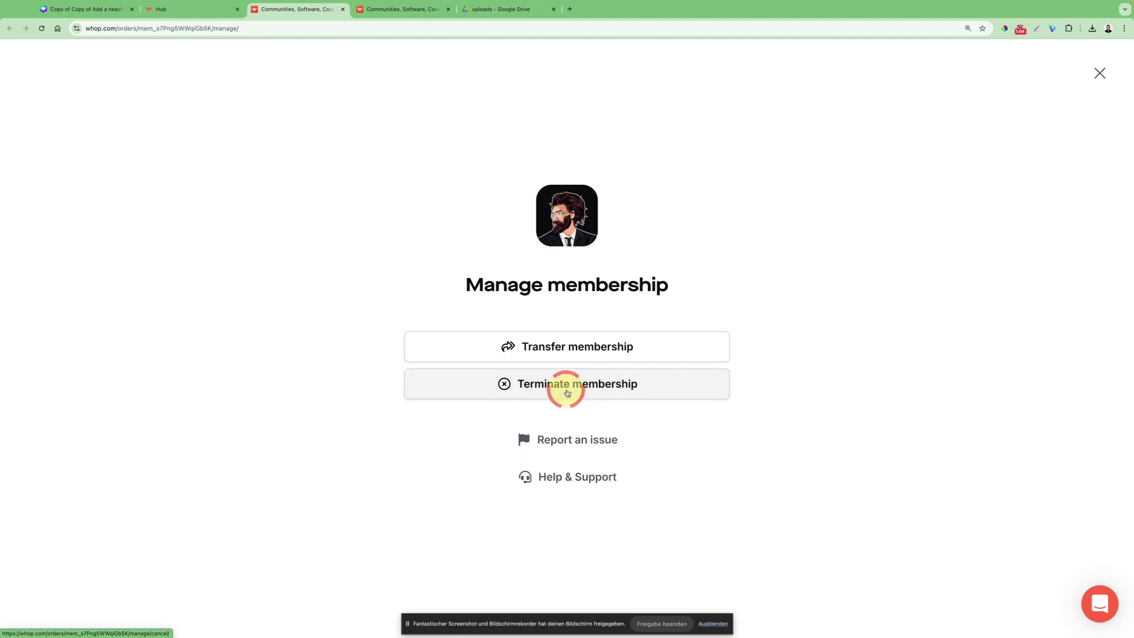
Step: Terminate The Automation Lab membership and confirm Delete
click(567, 393)
click(585, 401)
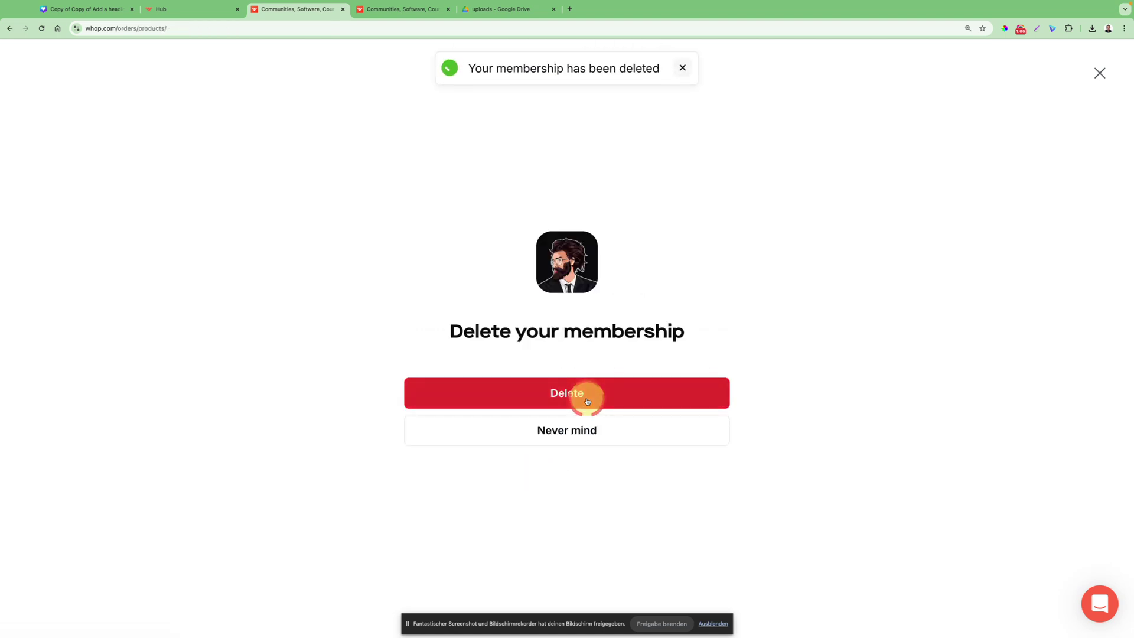